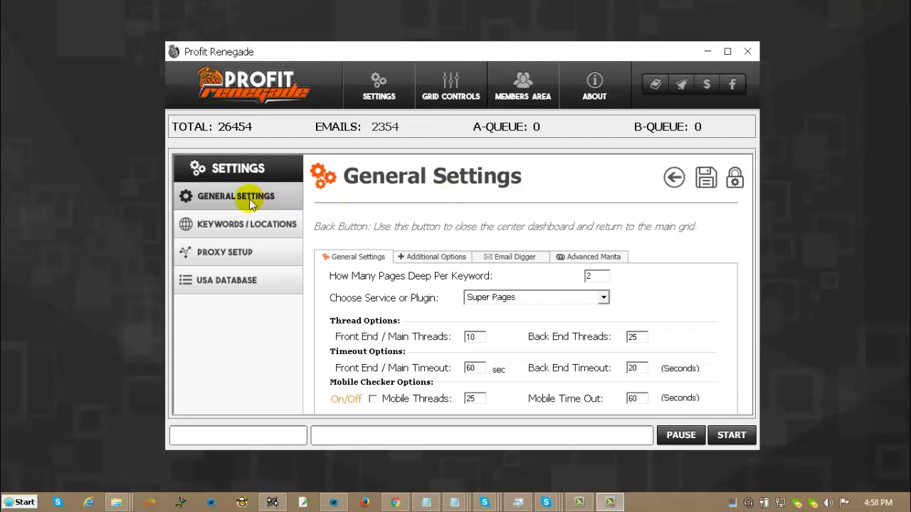
Step: Look through the Keywords and Locations, Proxy Setup and USA Database sections, then return to General Settings
{"action": "left_click", "coordinate": [244, 223]}
{"action": "left_click", "coordinate": [239, 252]}
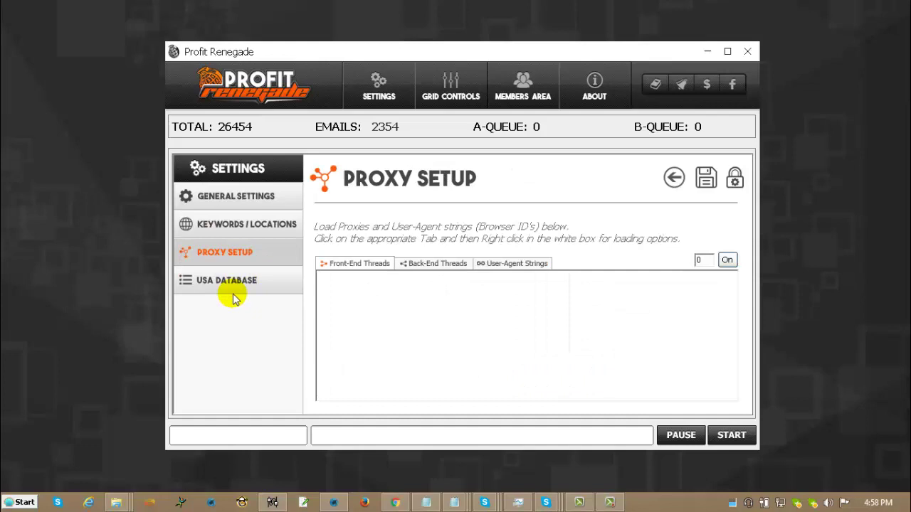
{"action": "left_click", "coordinate": [234, 284]}
{"action": "left_click", "coordinate": [226, 196]}
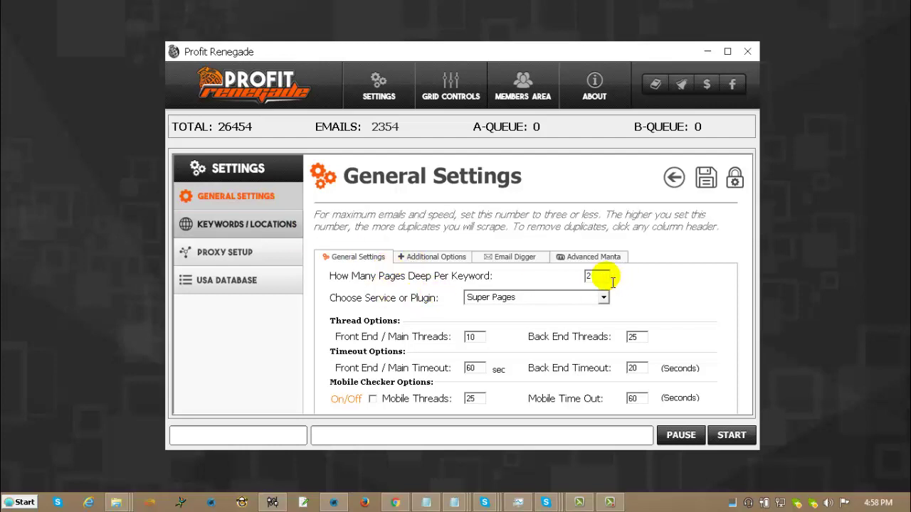
Step: Review the pages-deep value of 2 and keep Super Pages as the scraping service
{"action": "double_click", "coordinate": [600, 283]}
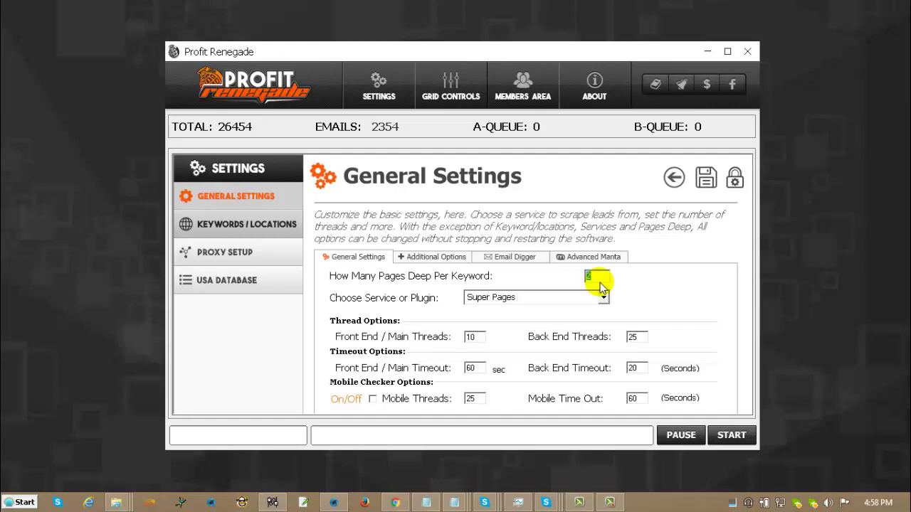
{"action": "left_click", "coordinate": [603, 299]}
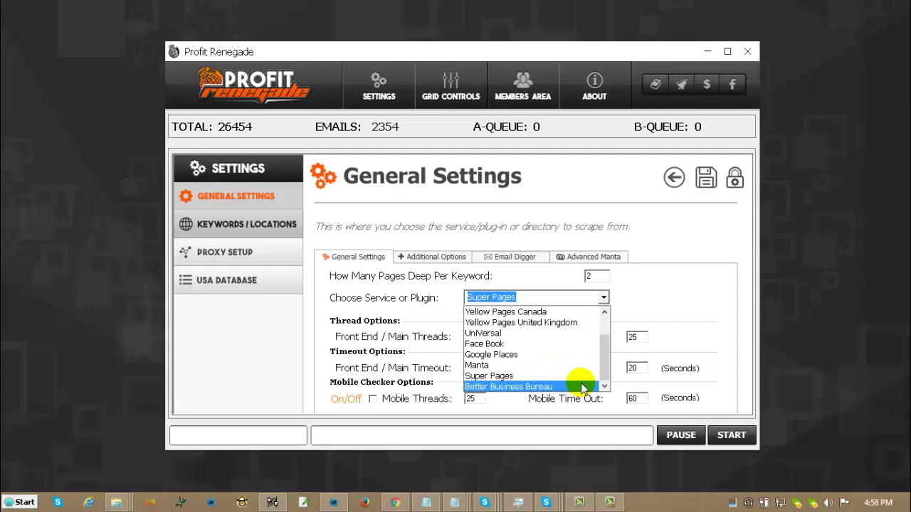
{"action": "left_click", "coordinate": [659, 301]}
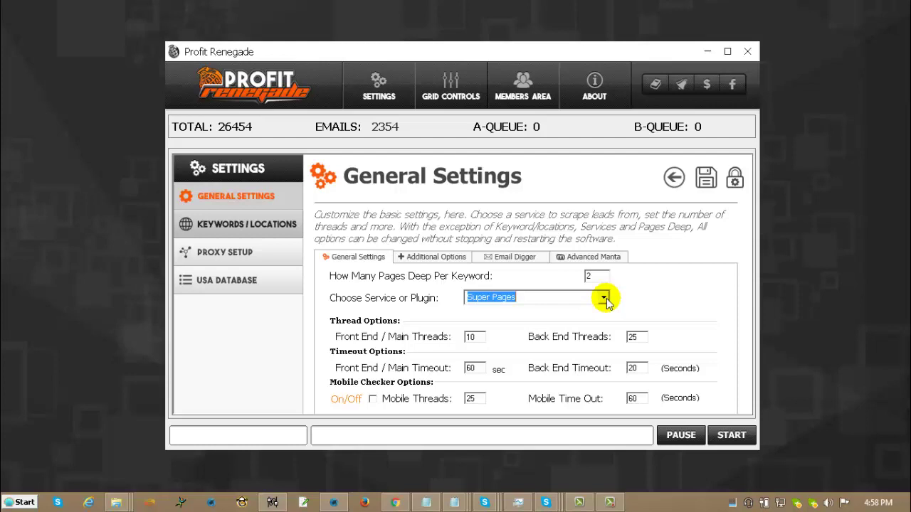
Step: Review front-end and back-end threads (10, 25) and timeouts (60, 20)
{"action": "mouse_move", "coordinate": [377, 340]}
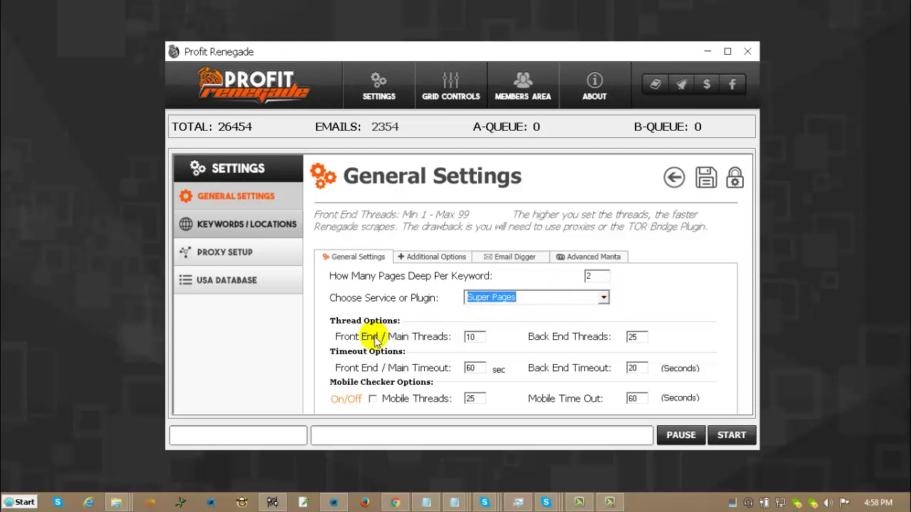
{"action": "double_click", "coordinate": [472, 339]}
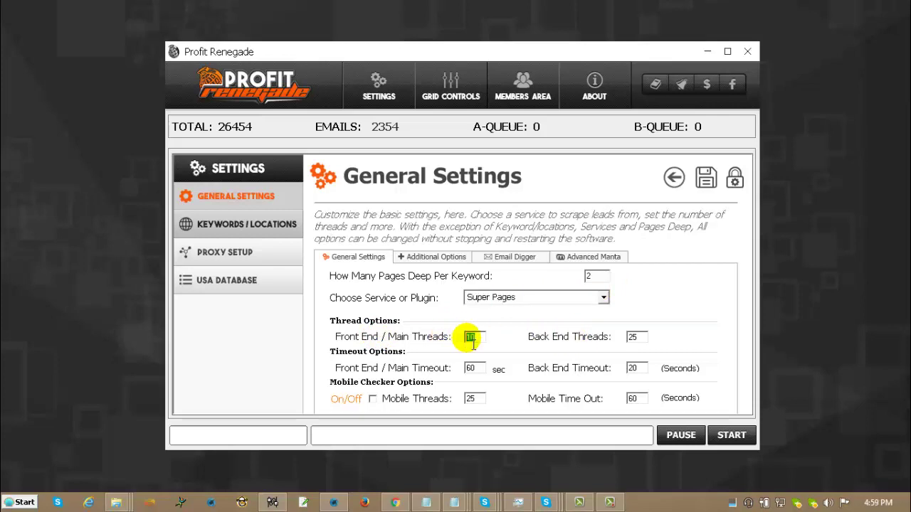
{"action": "double_click", "coordinate": [631, 337]}
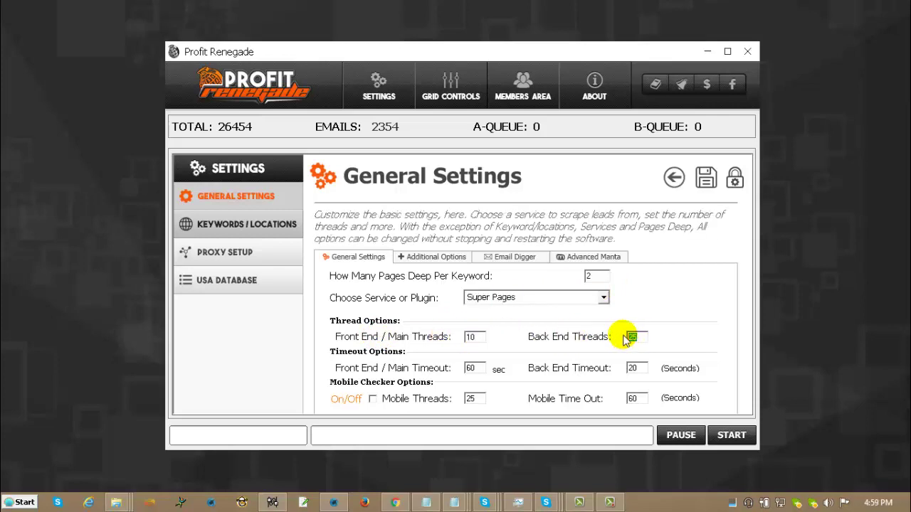
{"action": "mouse_move", "coordinate": [484, 344]}
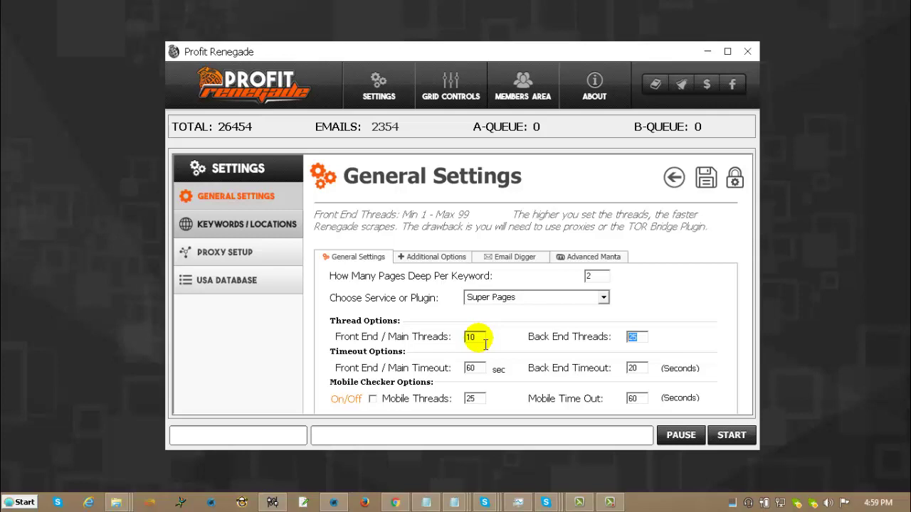
{"action": "left_click", "coordinate": [482, 368]}
{"action": "left_click_drag", "start_coordinate": [481, 379], "coordinate": [462, 373]}
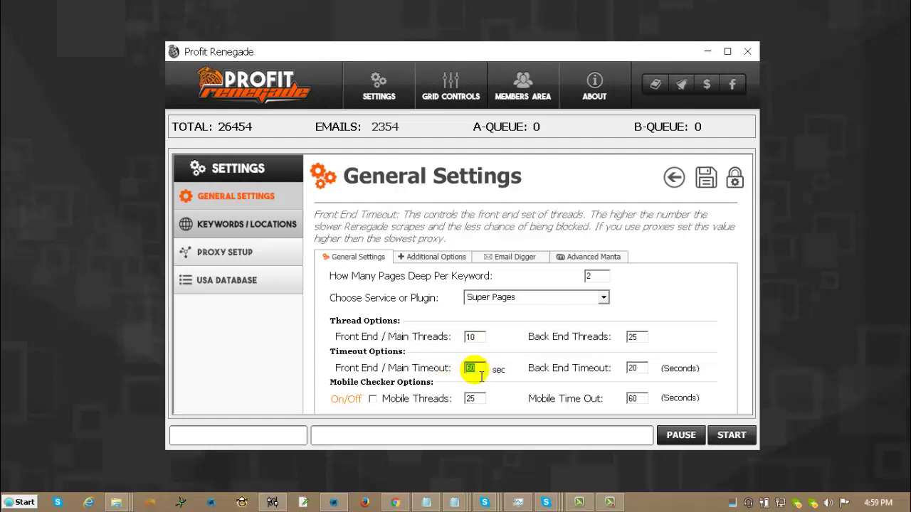
{"action": "left_click", "coordinate": [643, 375]}
{"action": "left_click_drag", "start_coordinate": [642, 375], "coordinate": [635, 377]}
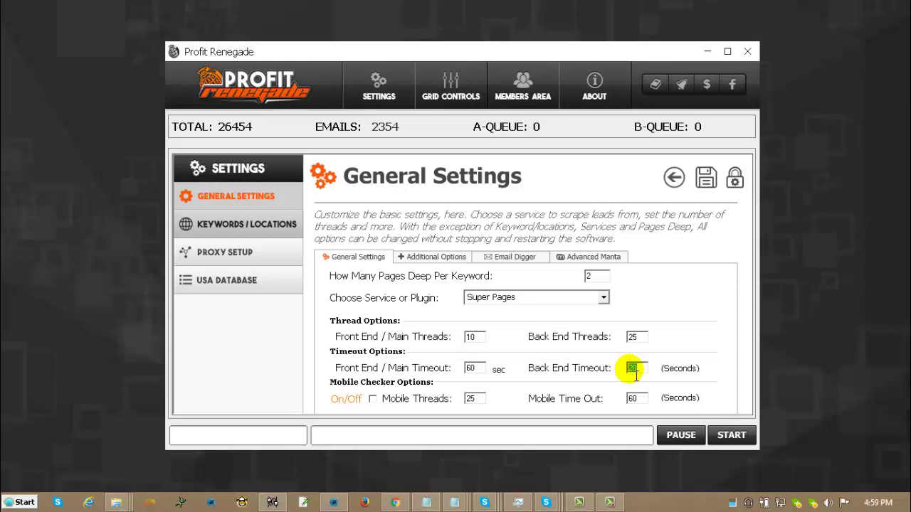
{"action": "double_click", "coordinate": [472, 368]}
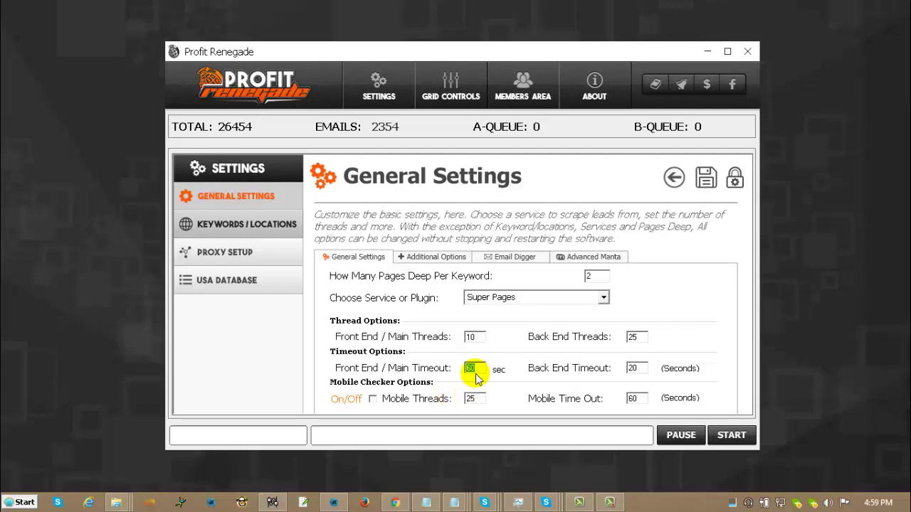
Step: Leave the mobile checker off with 25 mobile threads and a 60 timeout, then show Additional Options
{"action": "left_click", "coordinate": [372, 400]}
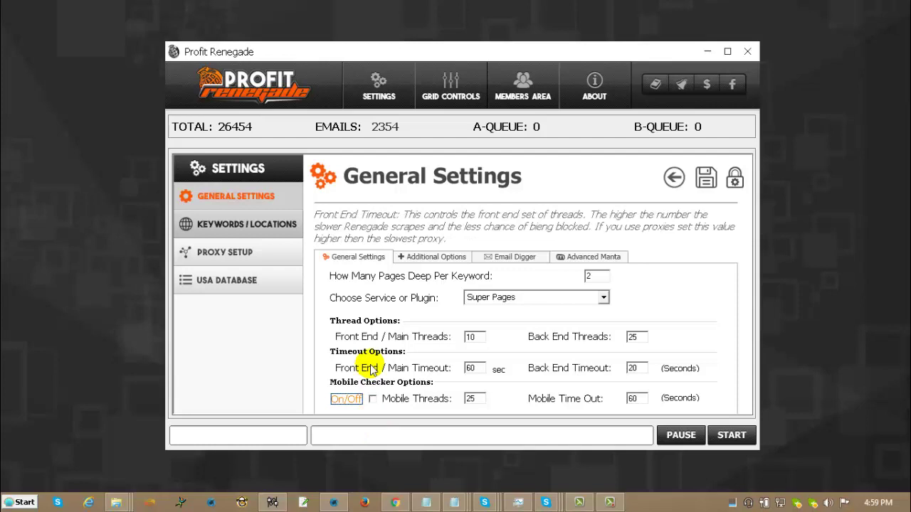
{"action": "left_click", "coordinate": [372, 400]}
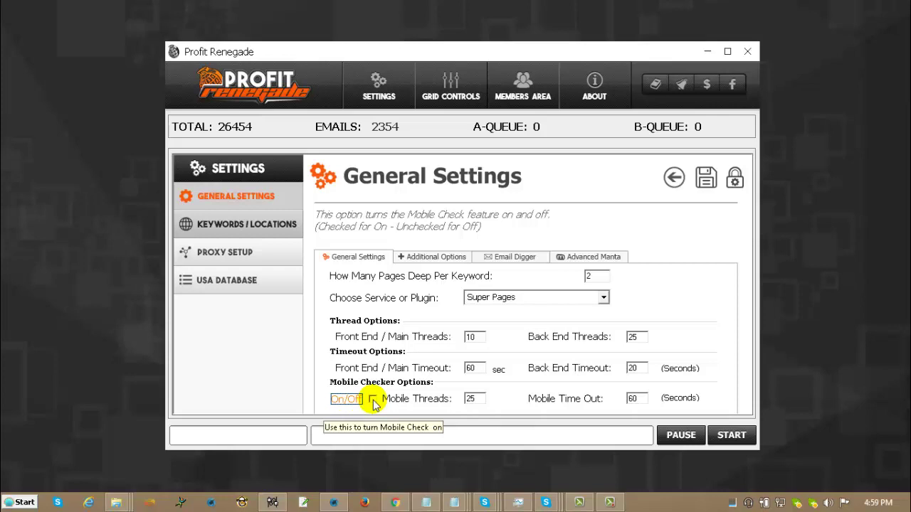
{"action": "double_click", "coordinate": [473, 399]}
{"action": "double_click", "coordinate": [631, 399]}
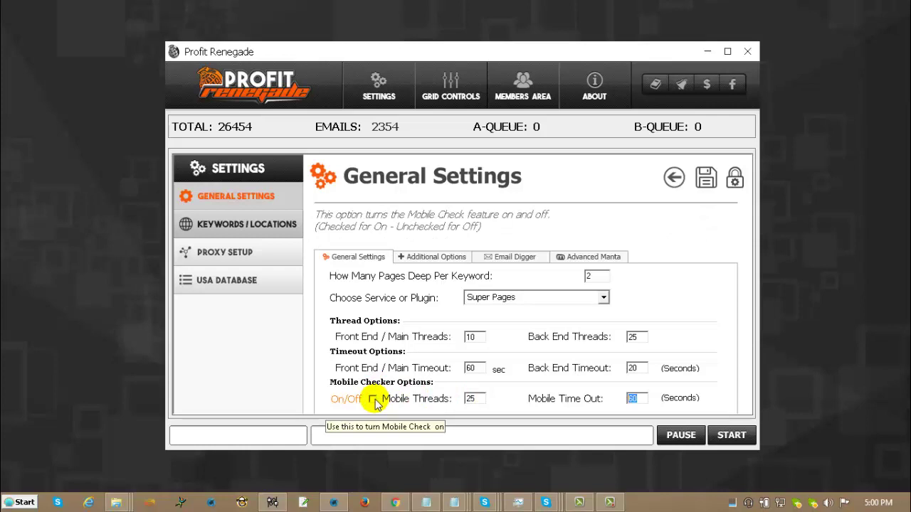
{"action": "left_click", "coordinate": [435, 259]}
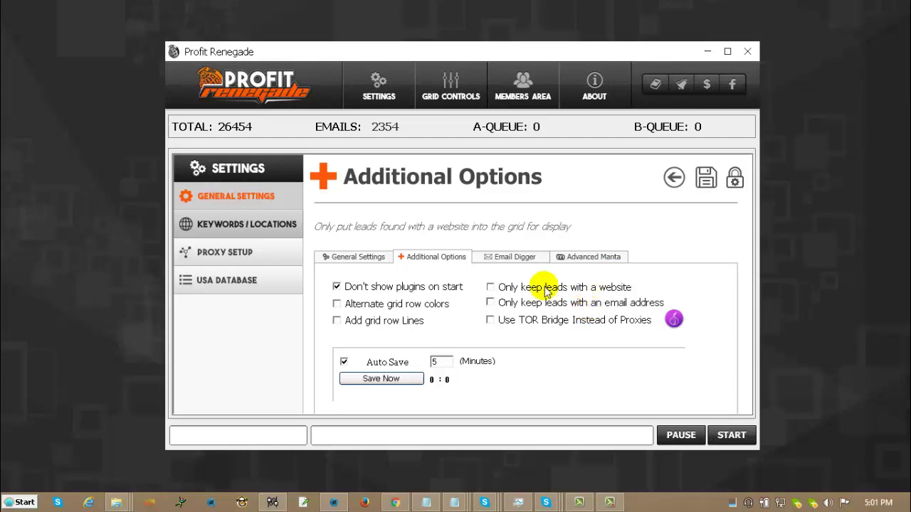
Step: Toggle TOR Bridge in Additional Options and review the 5-minute Auto Save interval
{"action": "left_click", "coordinate": [513, 257]}
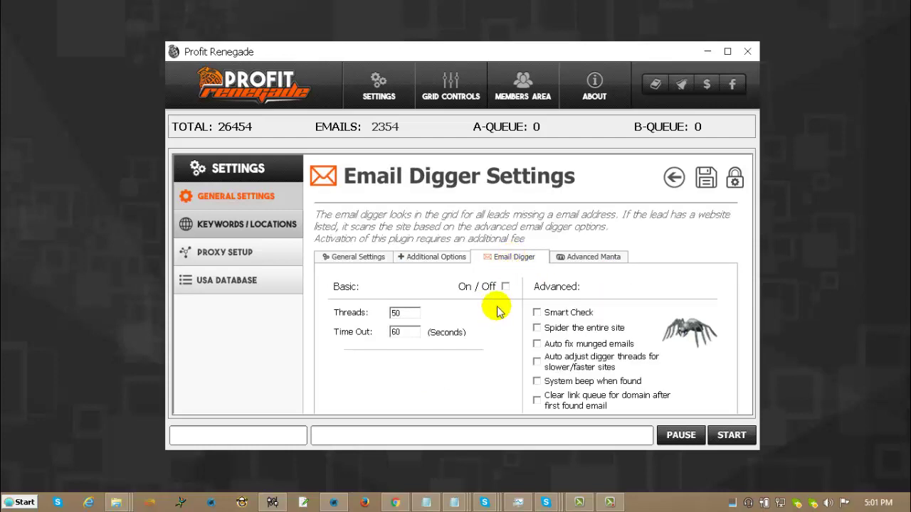
{"action": "left_click", "coordinate": [450, 259]}
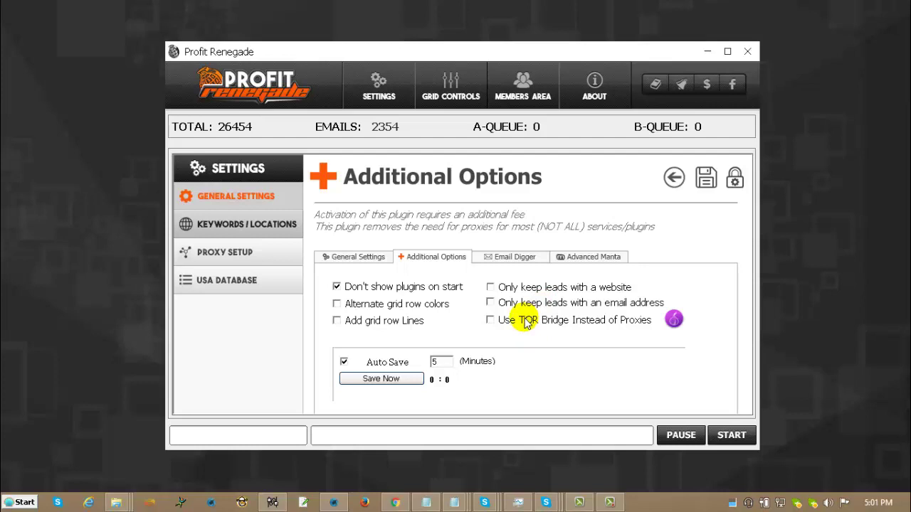
{"action": "left_click", "coordinate": [500, 320]}
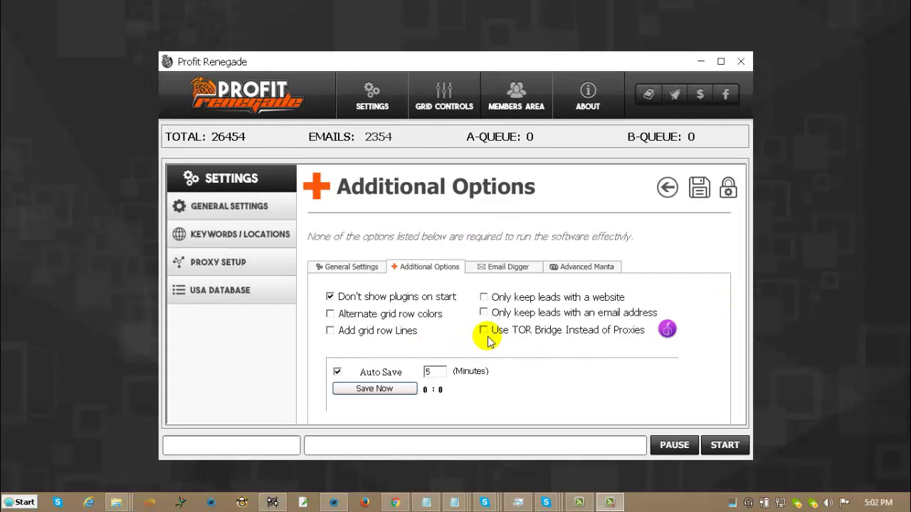
{"action": "mouse_move", "coordinate": [488, 340]}
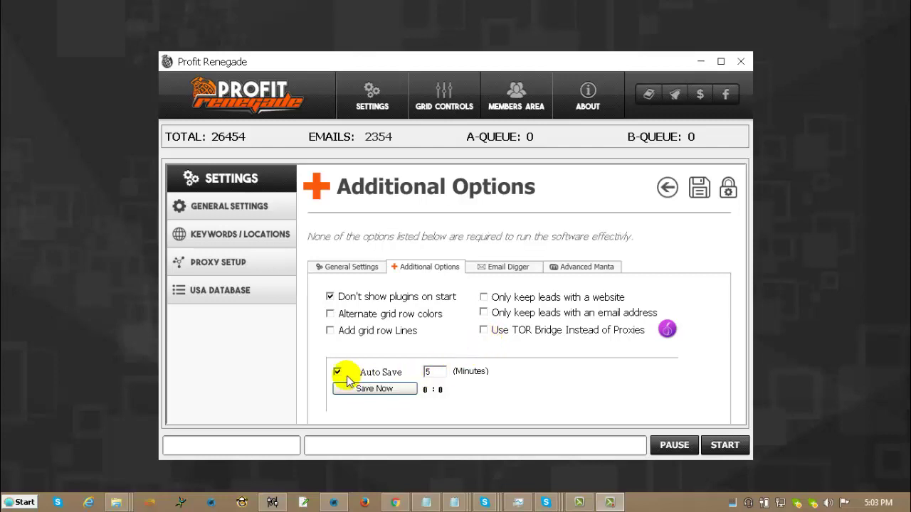
{"action": "double_click", "coordinate": [431, 372]}
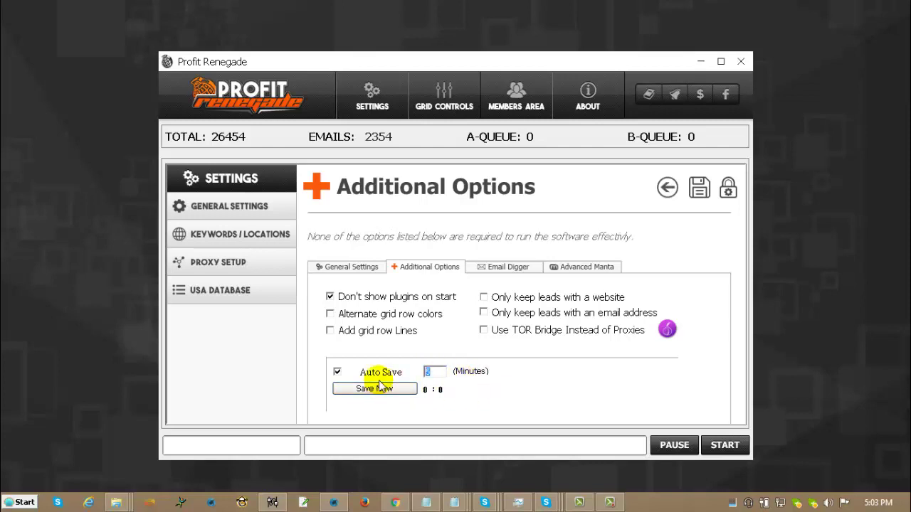
Step: Turn the Email Digger on and review its 50 threads and 60-second timeout
{"action": "left_click", "coordinate": [510, 270]}
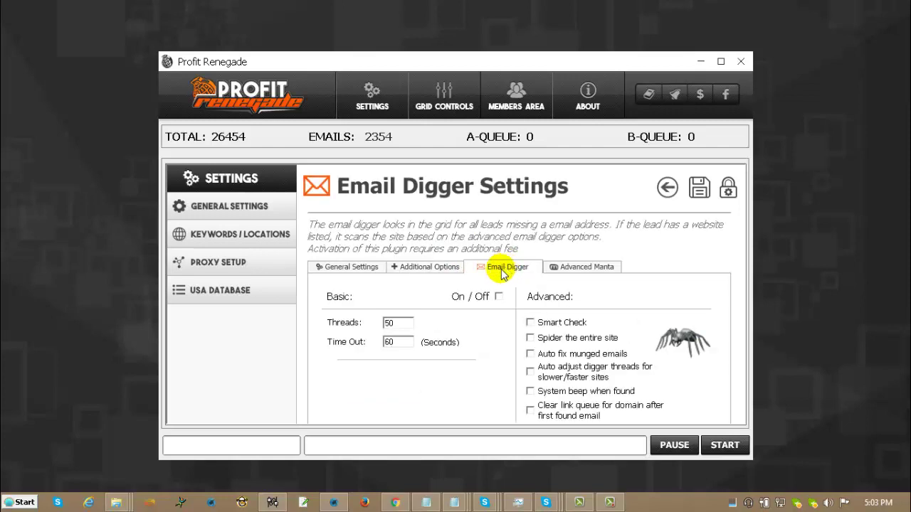
{"action": "left_click", "coordinate": [499, 296]}
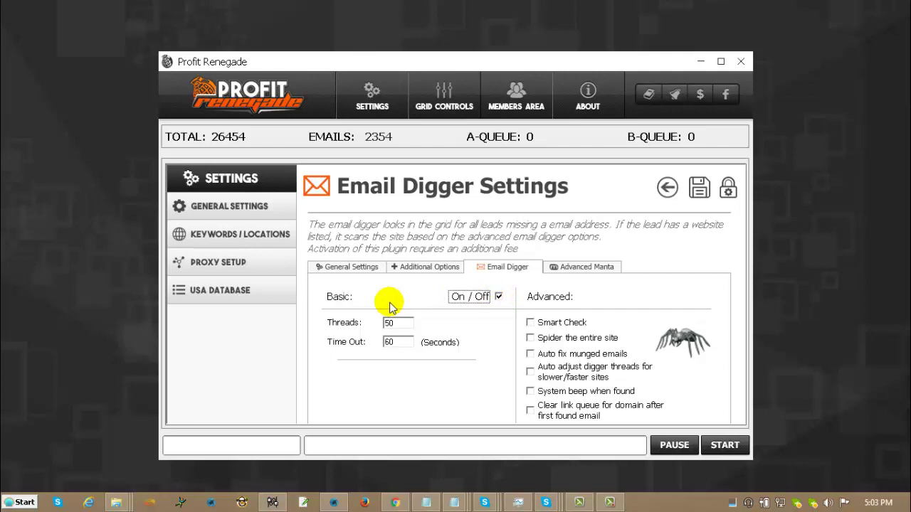
{"action": "double_click", "coordinate": [388, 323]}
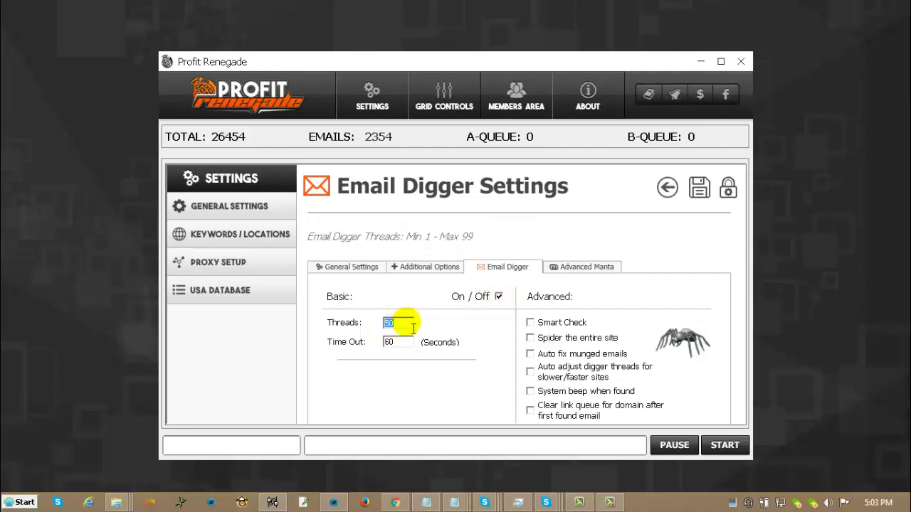
{"action": "double_click", "coordinate": [395, 342]}
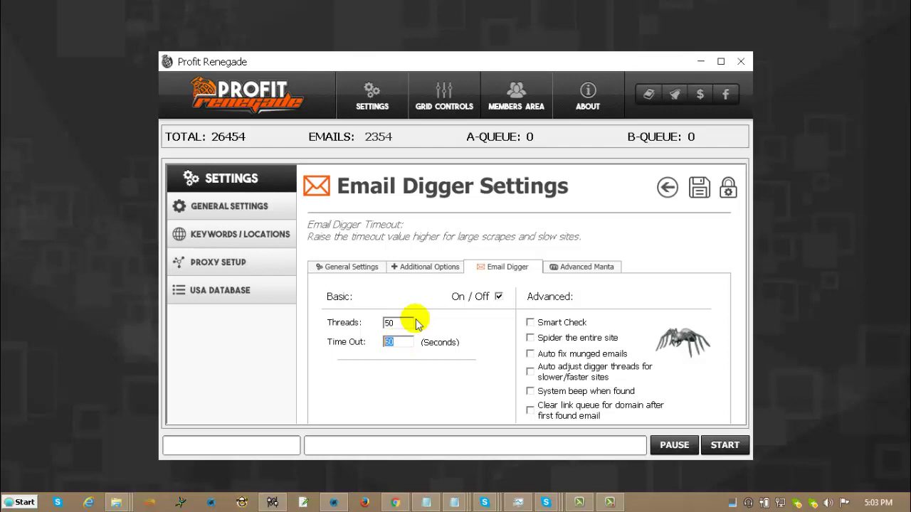
{"action": "mouse_move", "coordinate": [573, 321]}
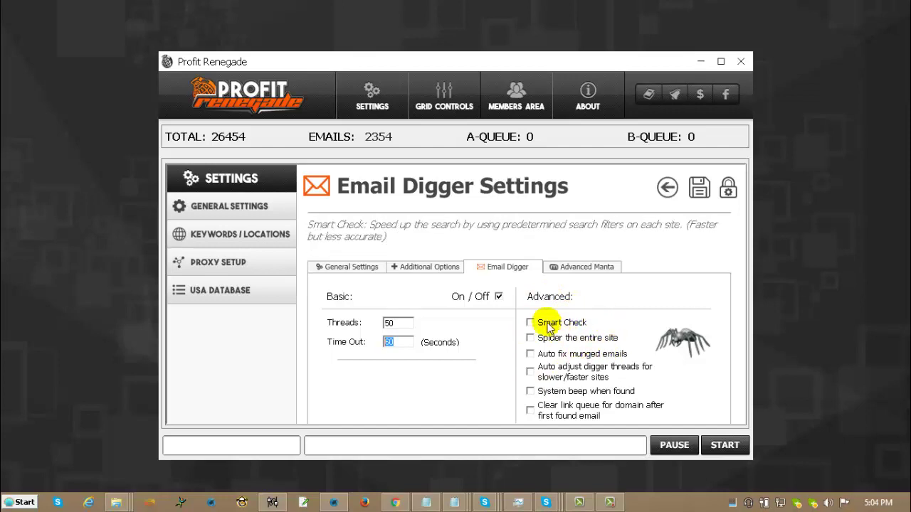
Step: Try Smart Check, whole-site spidering and munged-email fixing, turning spidering and munged-email fixing back off
{"action": "left_click", "coordinate": [549, 324]}
{"action": "left_click", "coordinate": [555, 341]}
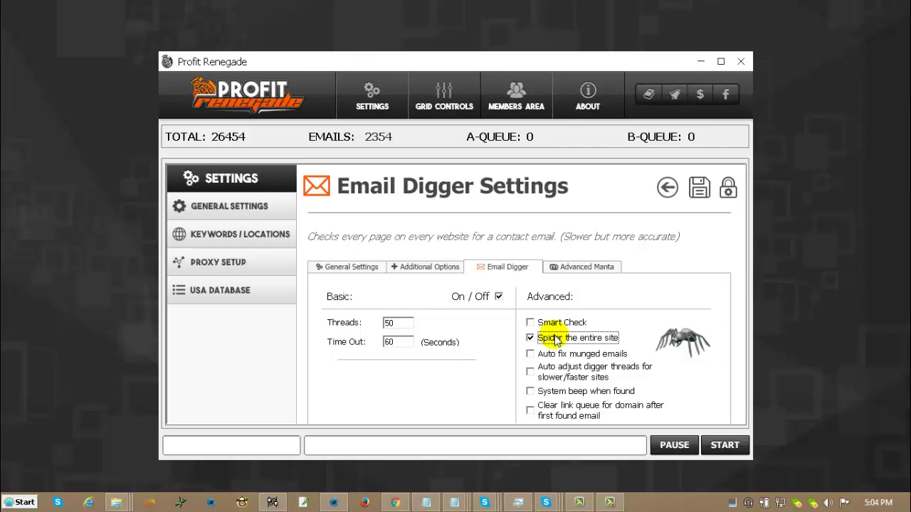
{"action": "left_click", "coordinate": [555, 340]}
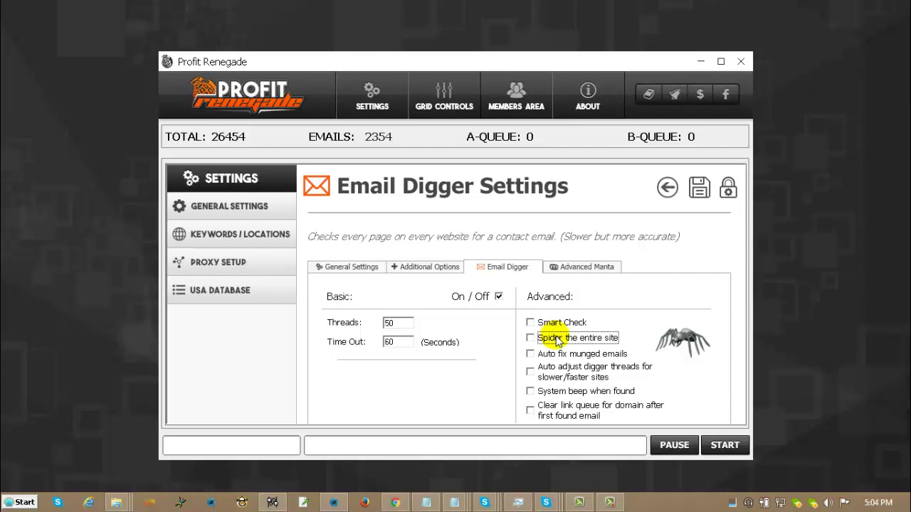
{"action": "left_click", "coordinate": [530, 353]}
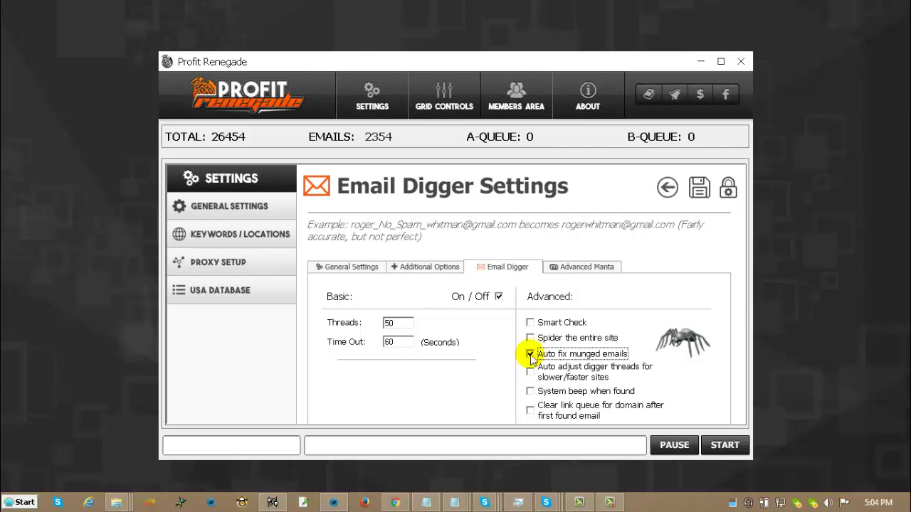
{"action": "left_click", "coordinate": [529, 353]}
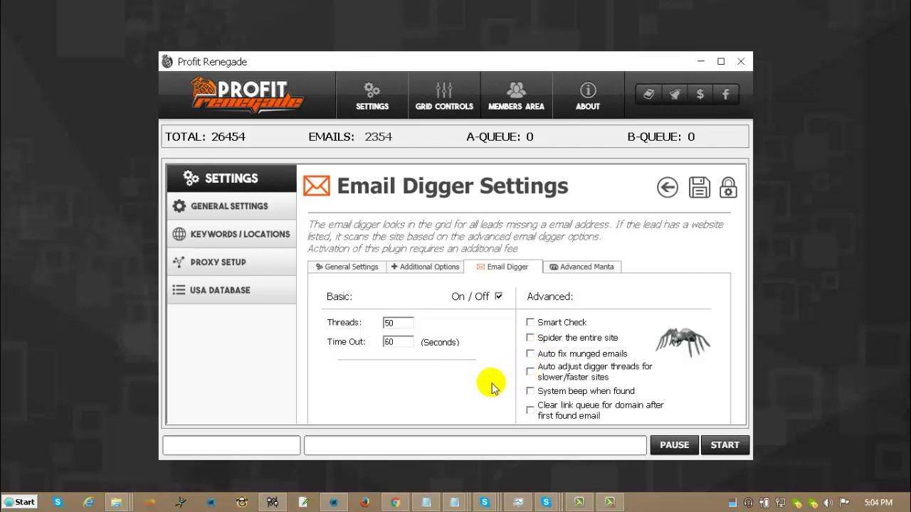
Step: Briefly enable automatic digger-thread adjustment, check the 50-thread count, then disable it
{"action": "left_click", "coordinate": [530, 371]}
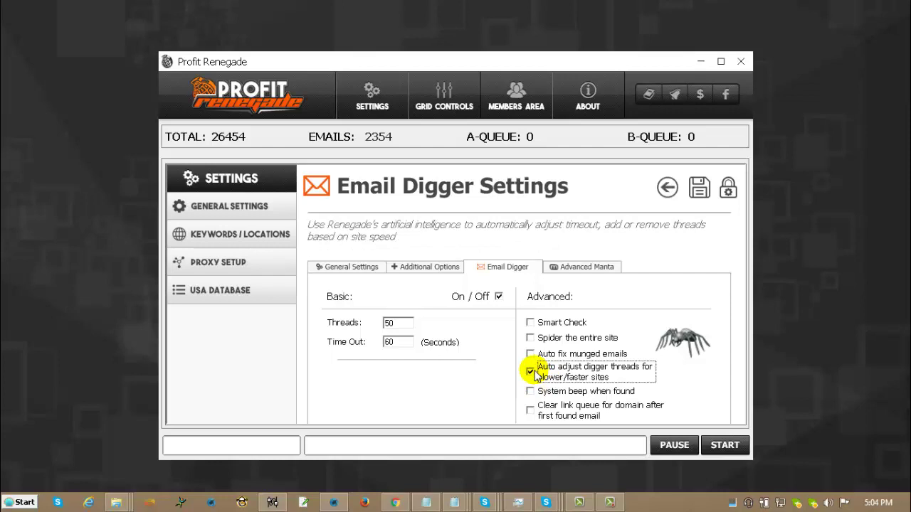
{"action": "double_click", "coordinate": [387, 323]}
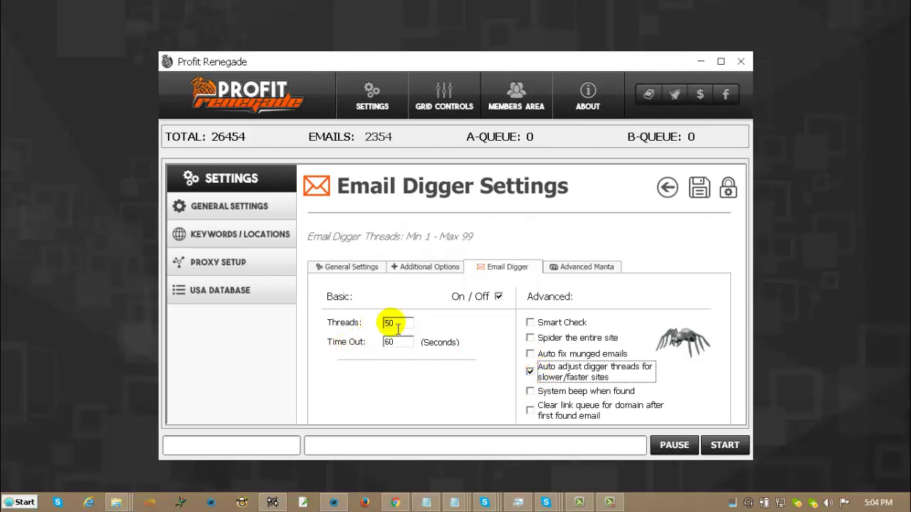
{"action": "left_click", "coordinate": [539, 373]}
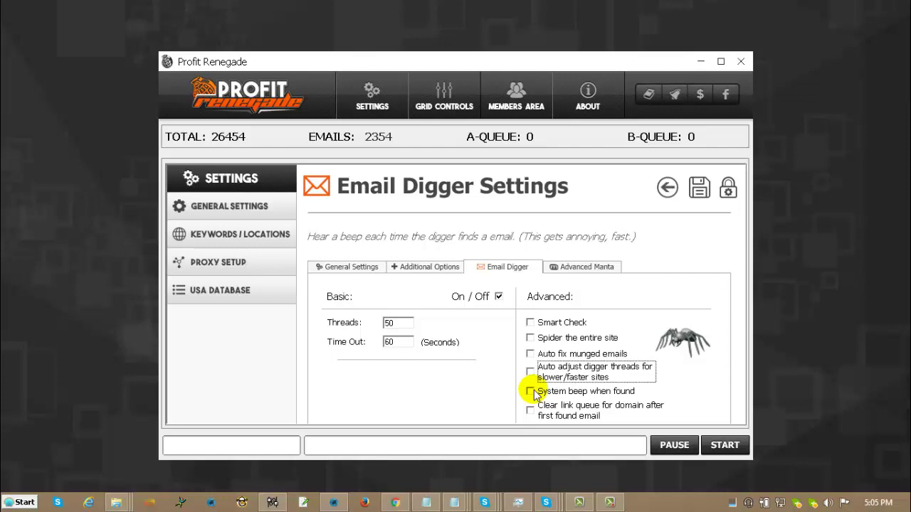
{"action": "mouse_move", "coordinate": [569, 403]}
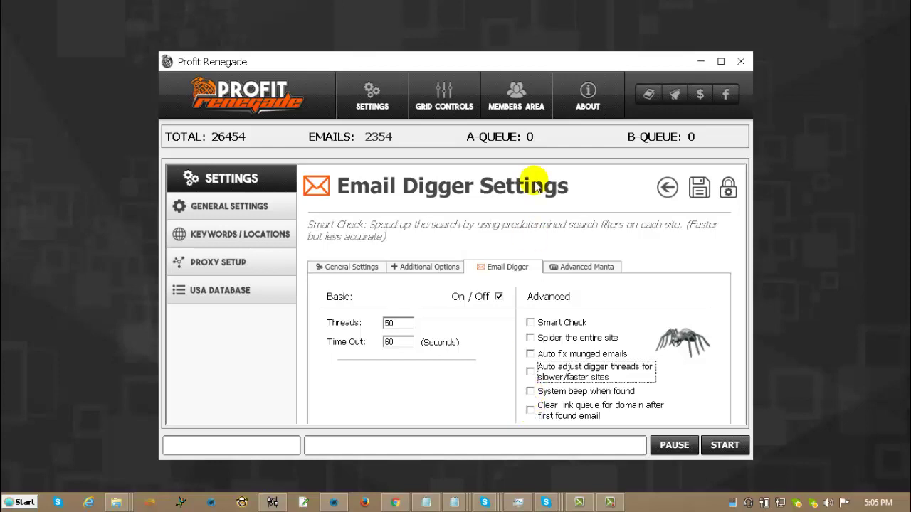
Step: Set Manta company filters: revenue under $100,000, 20 to 49 employees, private ownership
{"action": "left_click", "coordinate": [591, 268]}
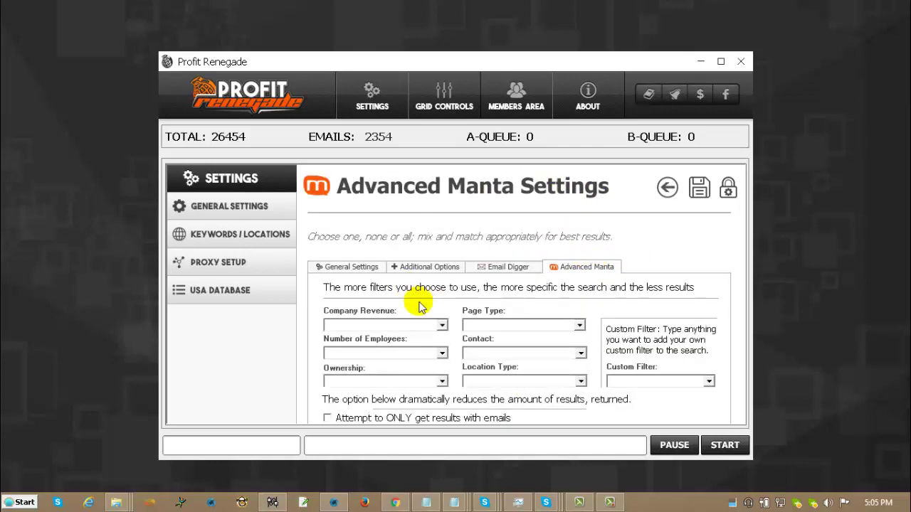
{"action": "left_click", "coordinate": [441, 324]}
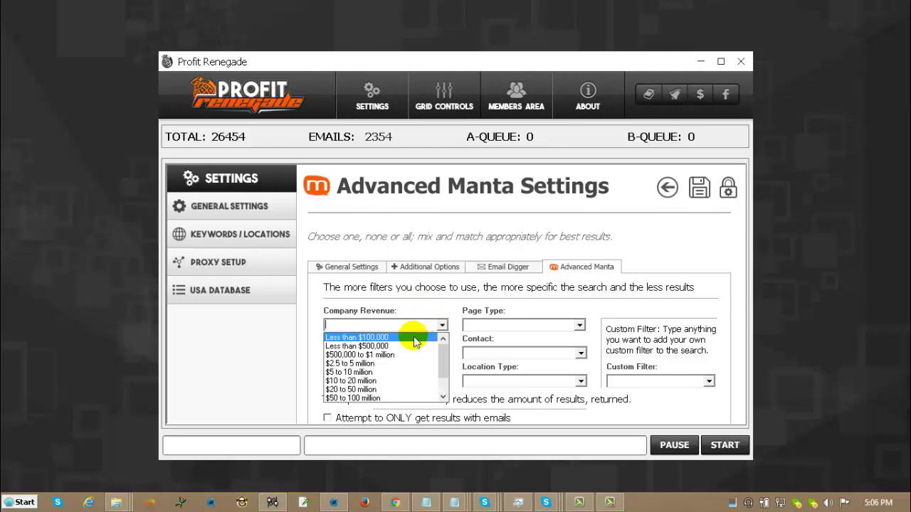
{"action": "left_click", "coordinate": [415, 338]}
{"action": "left_click", "coordinate": [442, 353]}
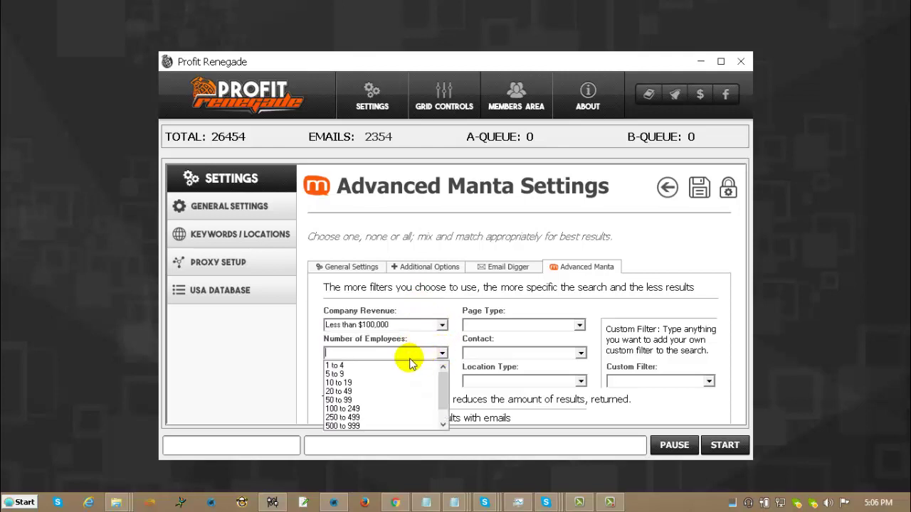
{"action": "left_click", "coordinate": [374, 392]}
{"action": "left_click", "coordinate": [441, 381]}
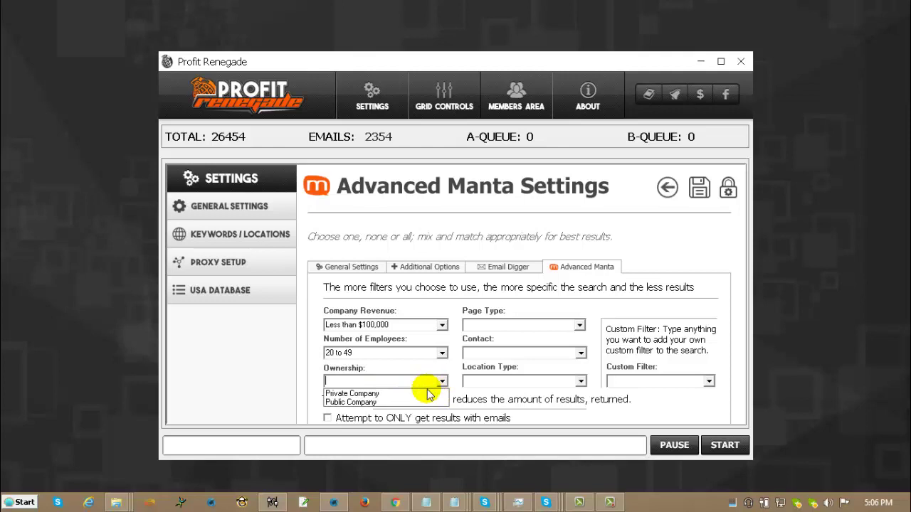
{"action": "left_click", "coordinate": [371, 391]}
Step: Set page type Claimed, contact President and location type Headquarters
{"action": "left_click", "coordinate": [578, 325]}
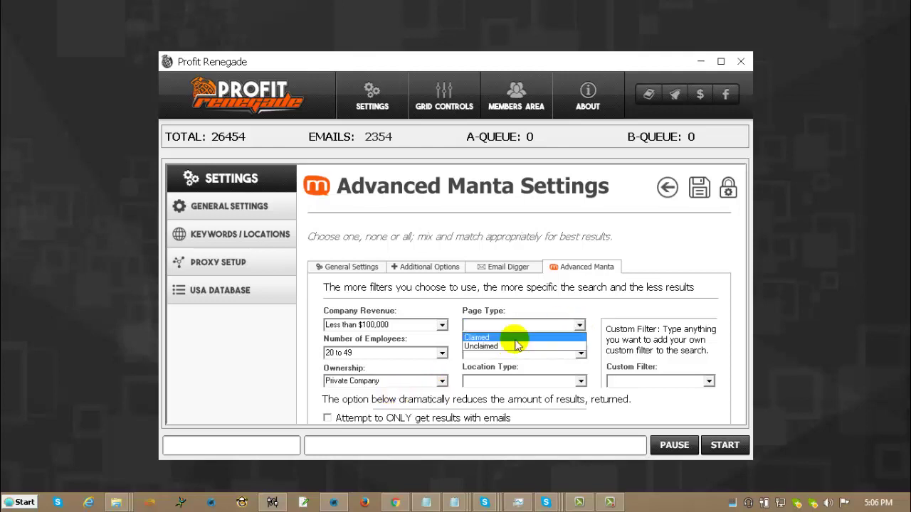
{"action": "left_click", "coordinate": [515, 338]}
{"action": "left_click", "coordinate": [580, 353]}
{"action": "left_click", "coordinate": [509, 375]}
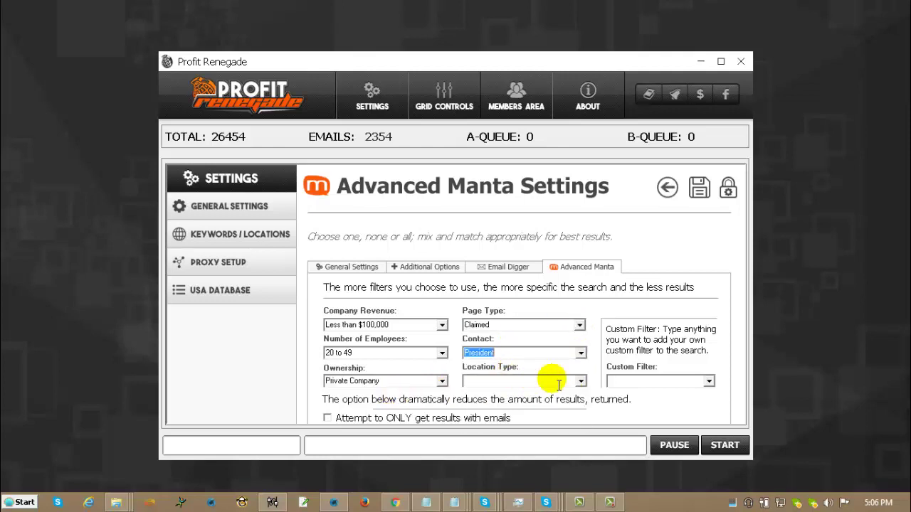
{"action": "left_click", "coordinate": [581, 381]}
{"action": "left_click", "coordinate": [580, 391]}
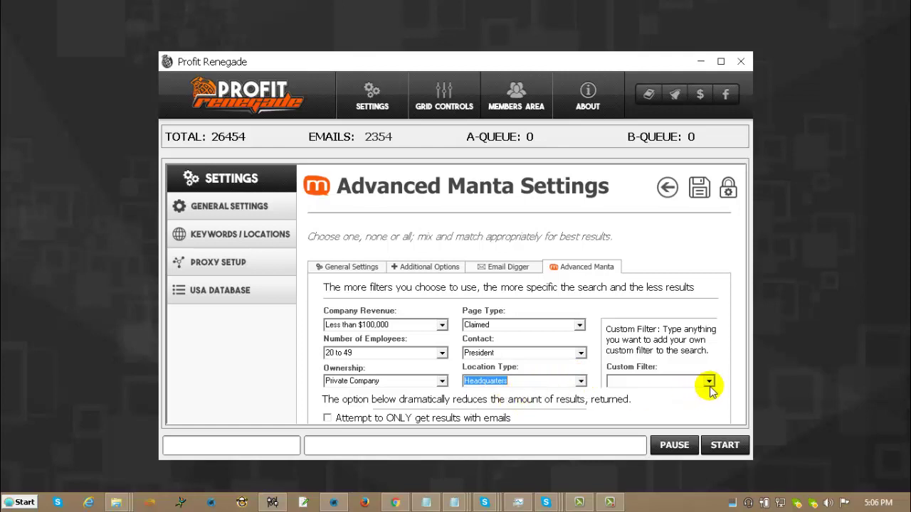
{"action": "left_click", "coordinate": [642, 385]}
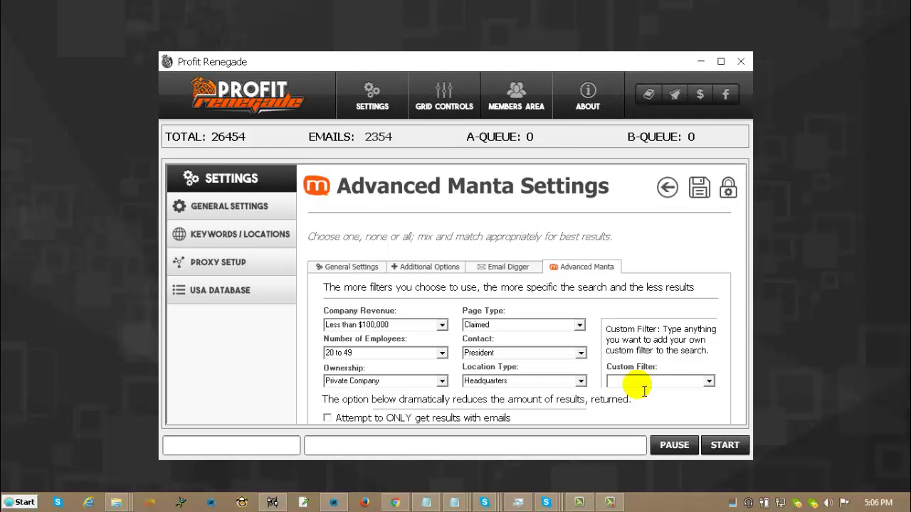
Step: Enter 'Put Anythign here' as the custom filter text and select it
{"action": "type", "text": "Put A"}
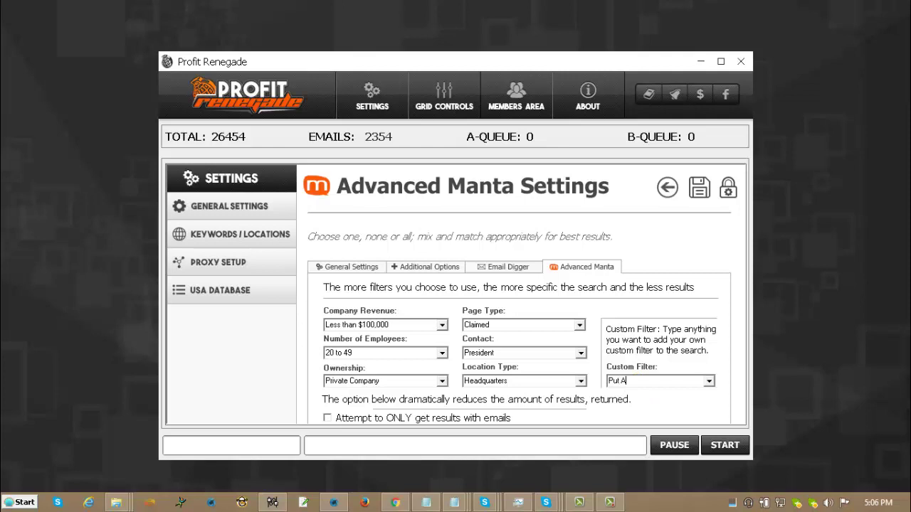
{"action": "type", "text": "nythign here"}
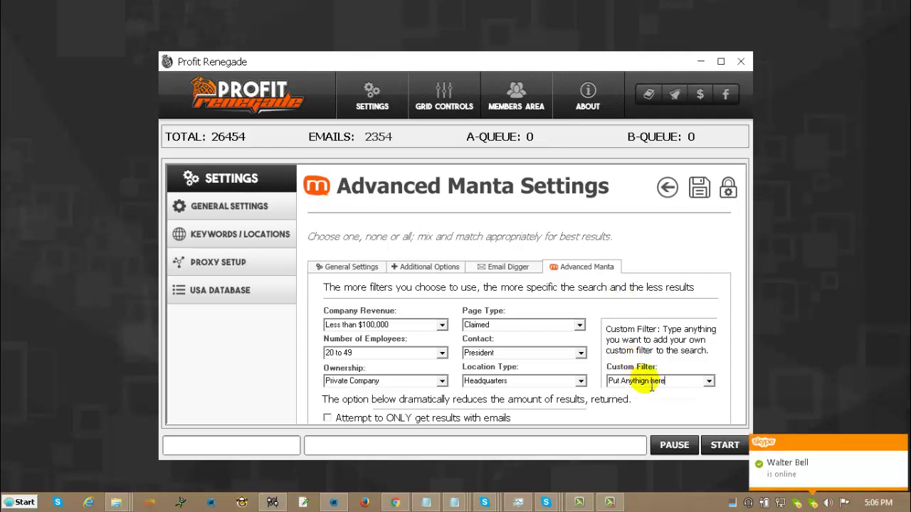
{"action": "left_click_drag", "start_coordinate": [656, 380], "coordinate": [590, 381]}
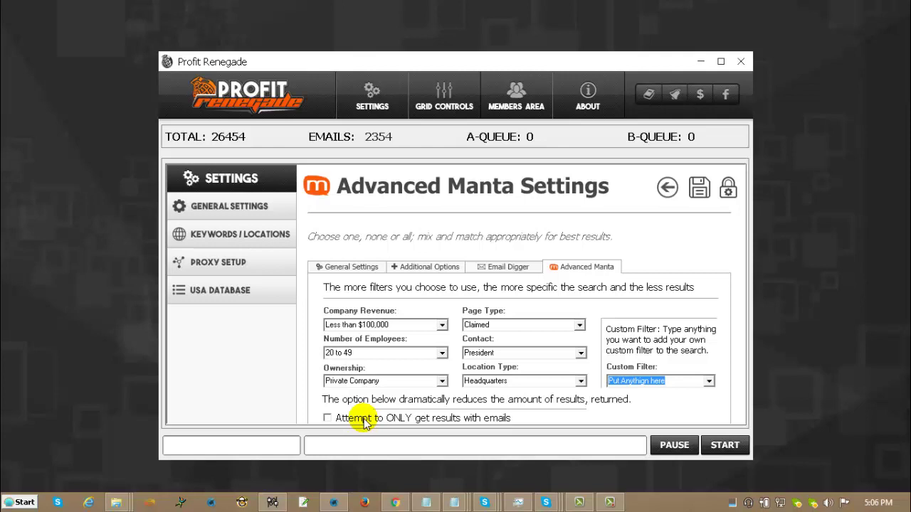
Step: In General Settings, try Yellow Pages Canada as the service, then switch back to Super Pages
{"action": "left_click", "coordinate": [352, 269]}
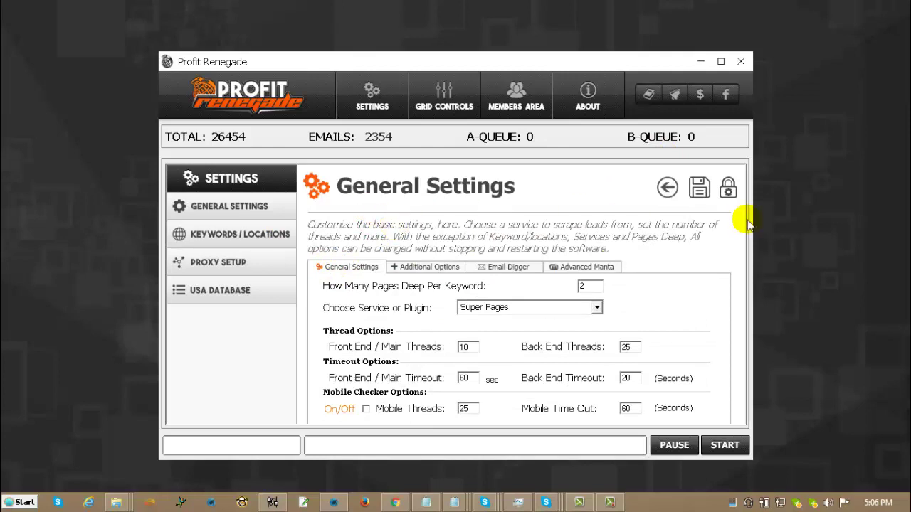
{"action": "mouse_move", "coordinate": [730, 191]}
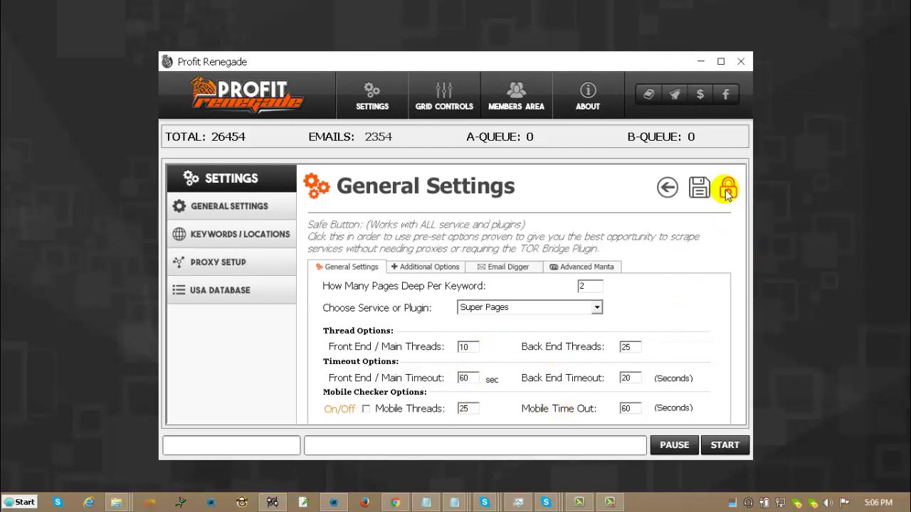
{"action": "left_click", "coordinate": [562, 313]}
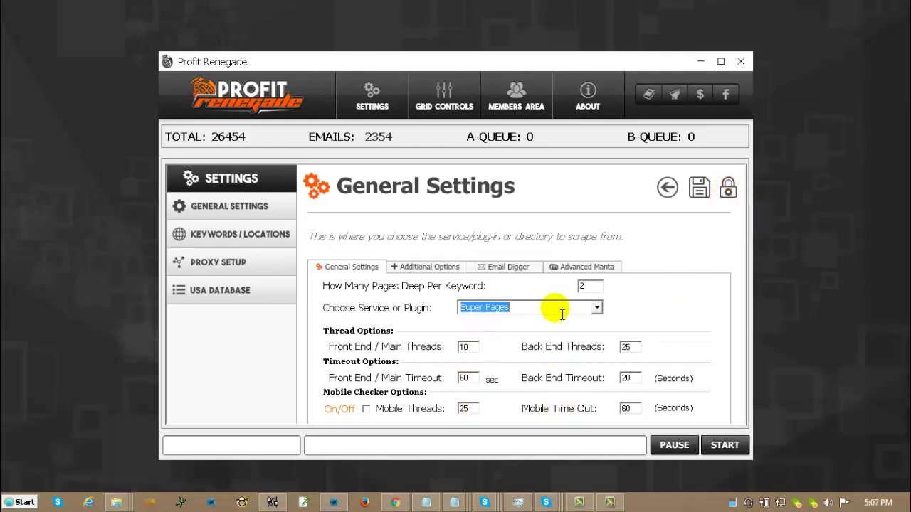
{"action": "left_click", "coordinate": [596, 307]}
{"action": "left_click", "coordinate": [532, 320]}
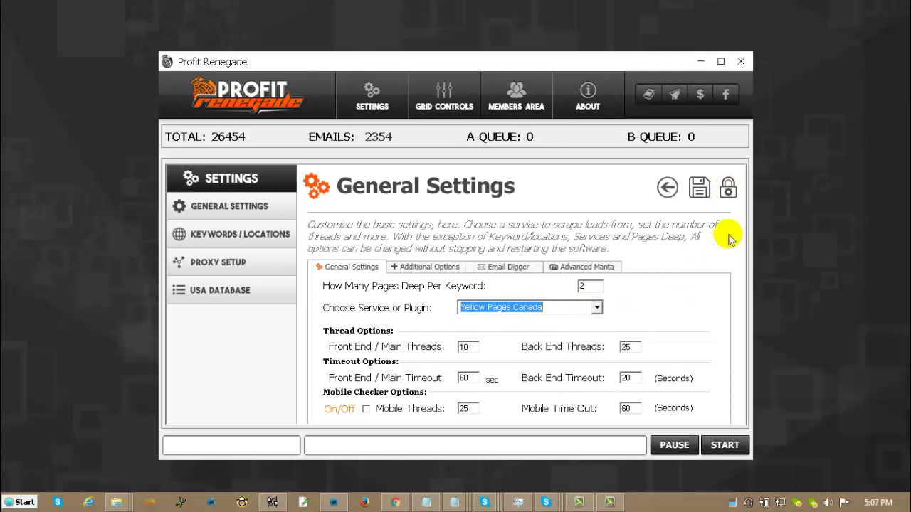
{"action": "mouse_move", "coordinate": [727, 194]}
{"action": "left_click", "coordinate": [596, 308]}
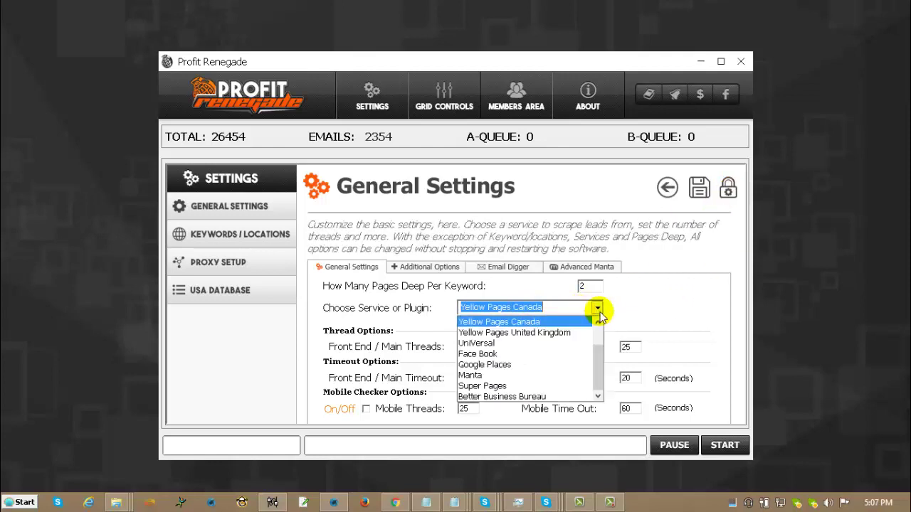
{"action": "left_click", "coordinate": [524, 387]}
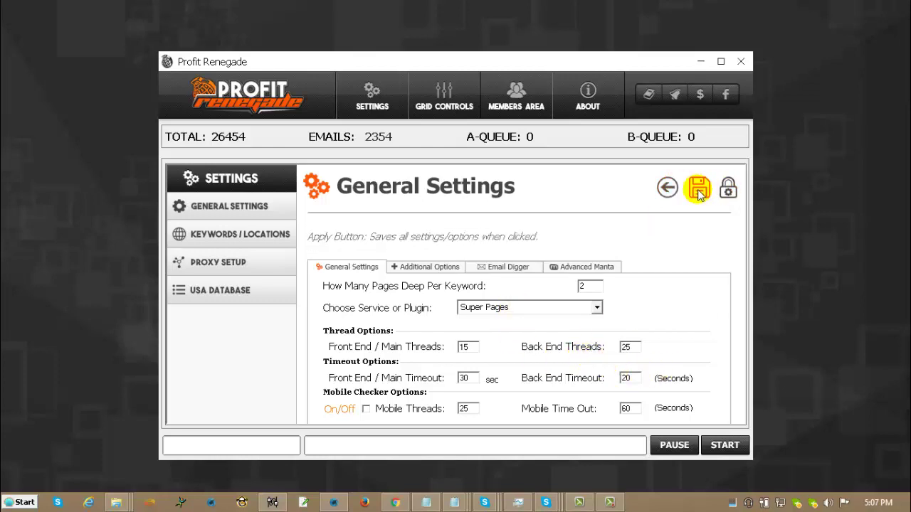
{"action": "left_click", "coordinate": [226, 234]}
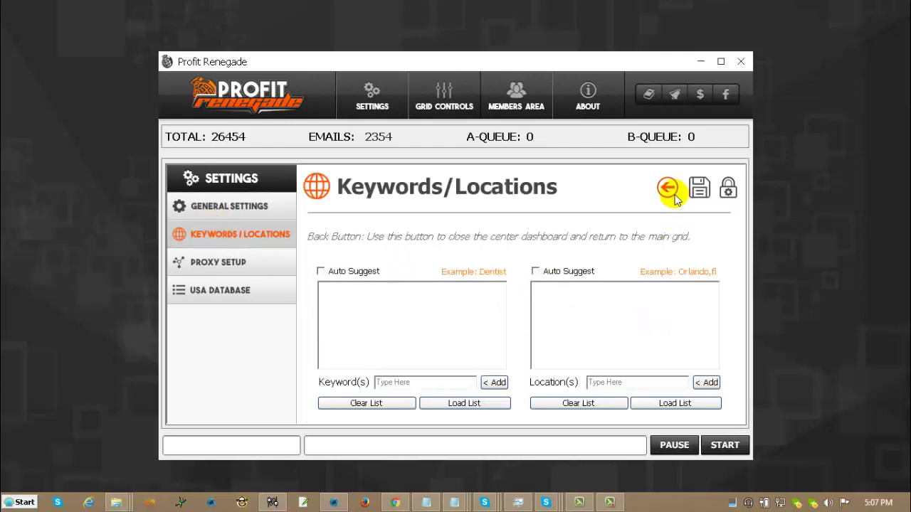
{"action": "left_click", "coordinate": [279, 202]}
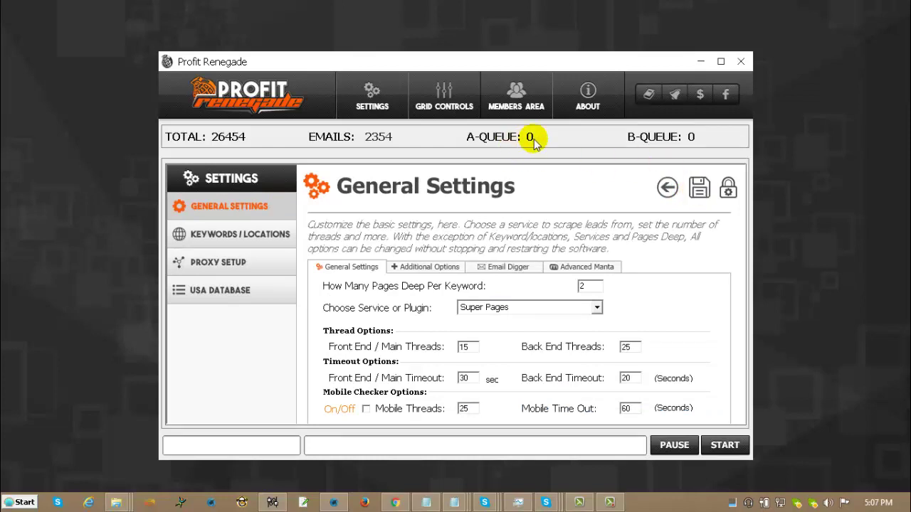
{"action": "left_click", "coordinate": [666, 189]}
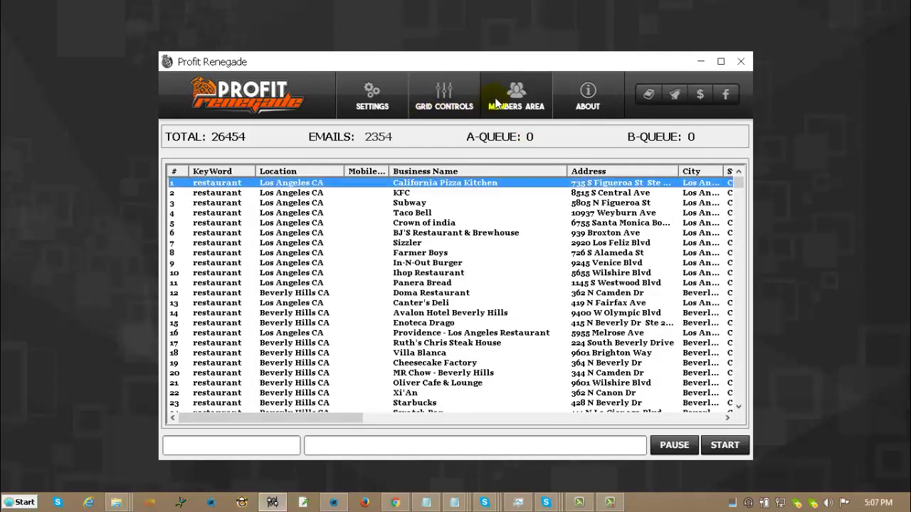
{"action": "left_click", "coordinate": [516, 96]}
{"action": "left_click", "coordinate": [510, 125]}
{"action": "left_click", "coordinate": [660, 191]}
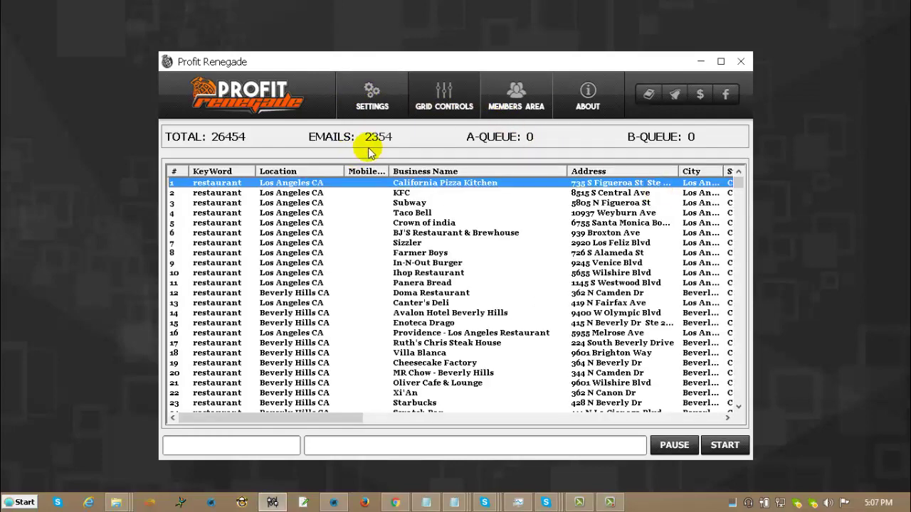
{"action": "left_click", "coordinate": [369, 110]}
{"action": "left_click", "coordinate": [366, 127]}
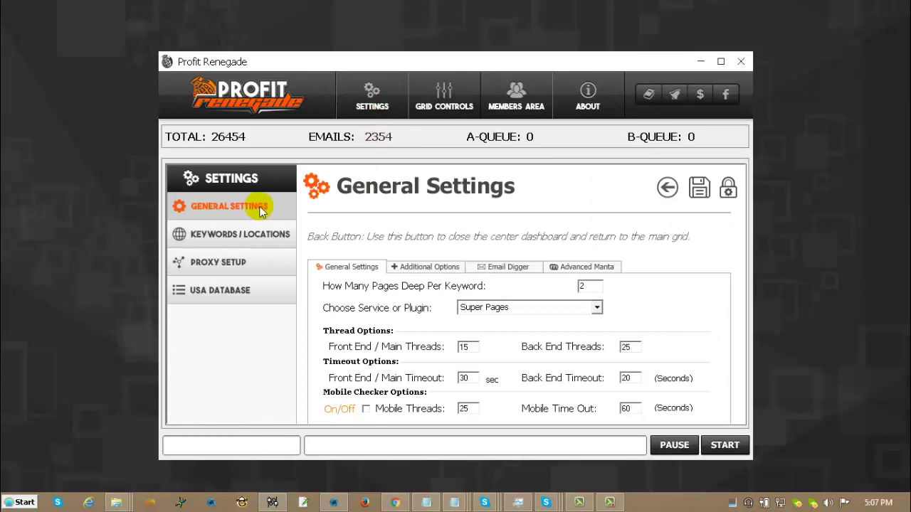